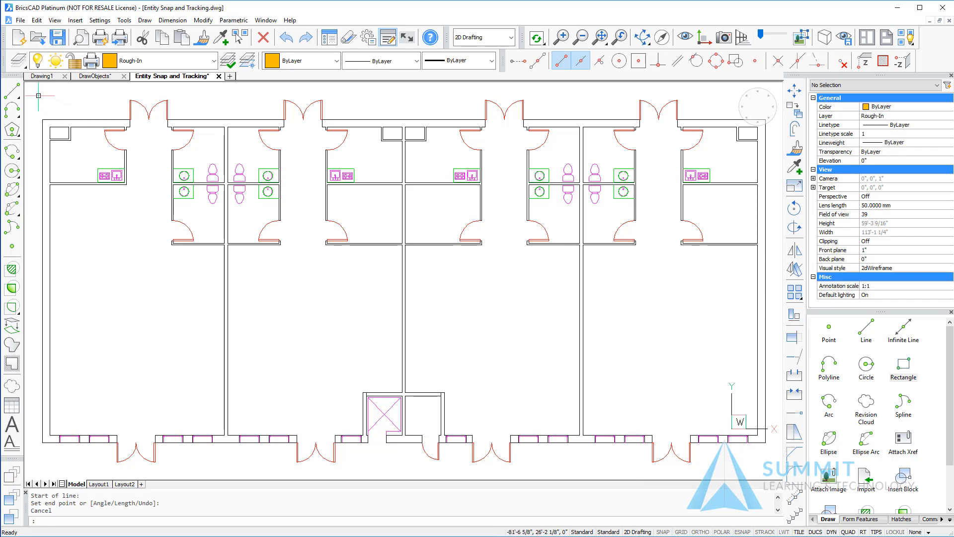
Draw a line from the midpoint of the leftmost unit's outer side wall, perpendicular to the opposite dividing wall.
left_click(12, 91)
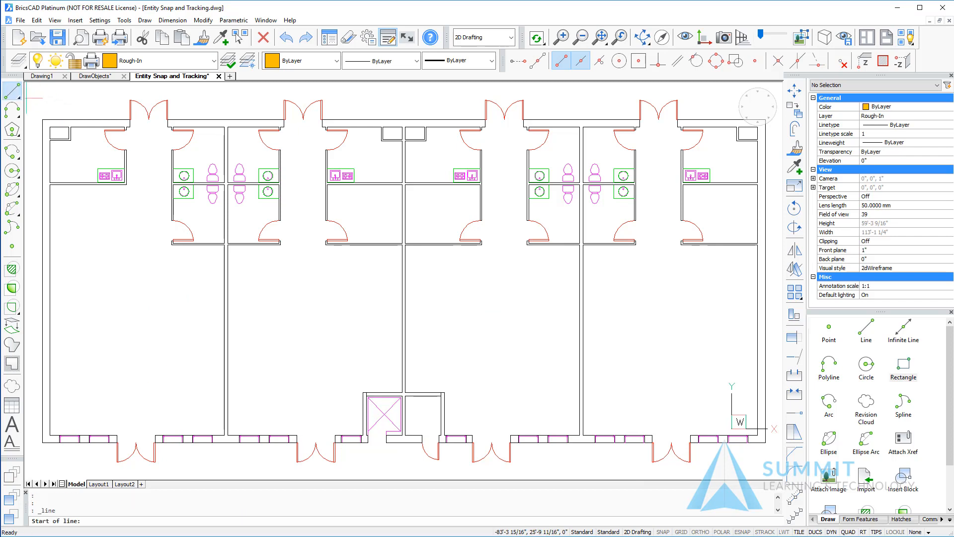
right_click(121, 328, "shift")
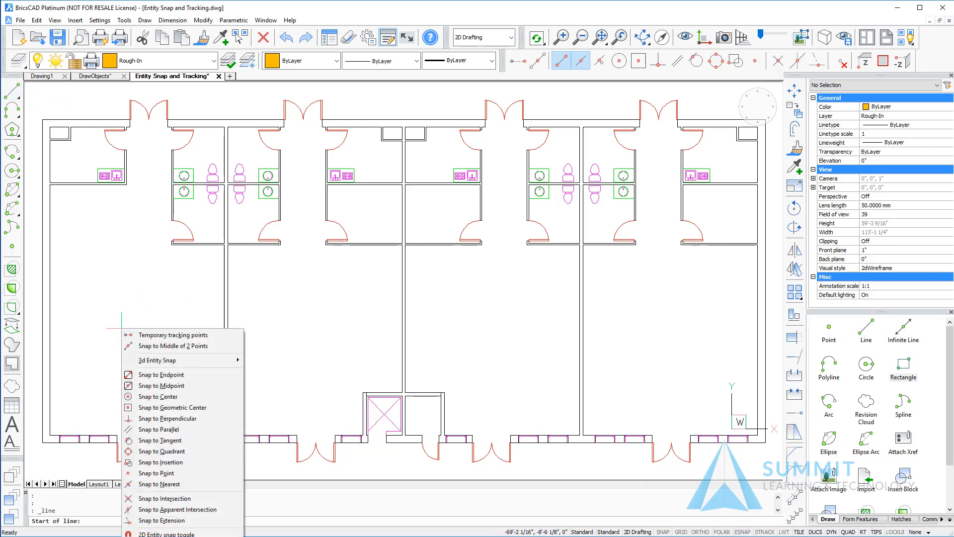
left_click(145, 386)
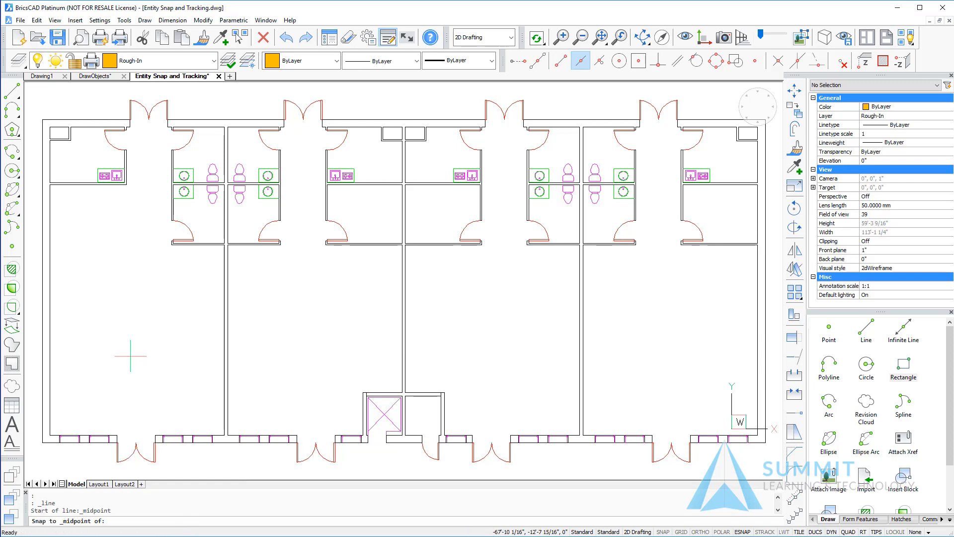
left_click(54, 300)
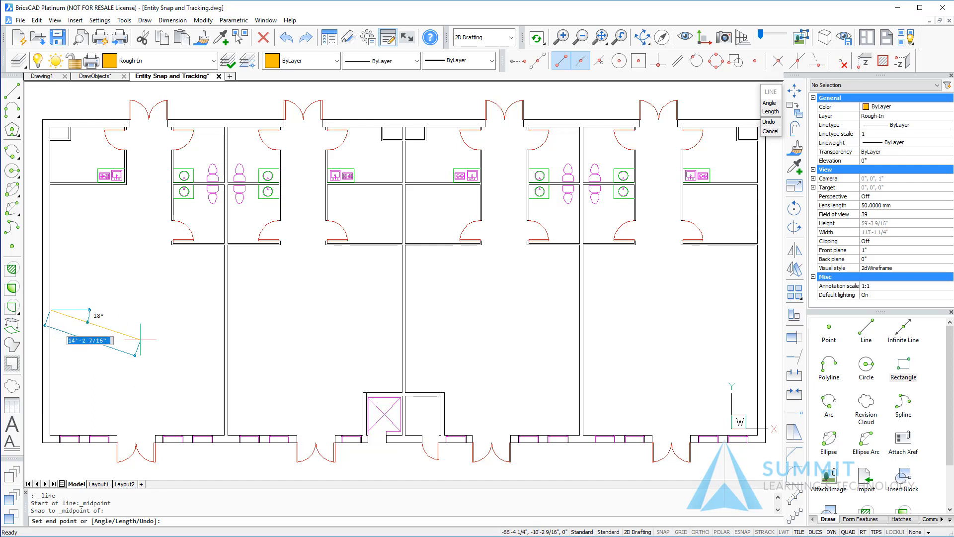
right_click(172, 336, "shift")
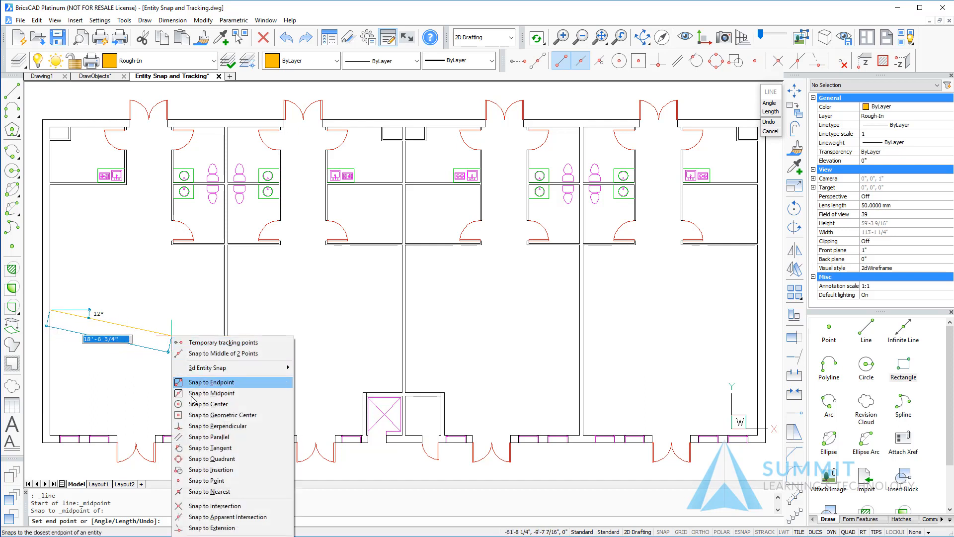
left_click(197, 426)
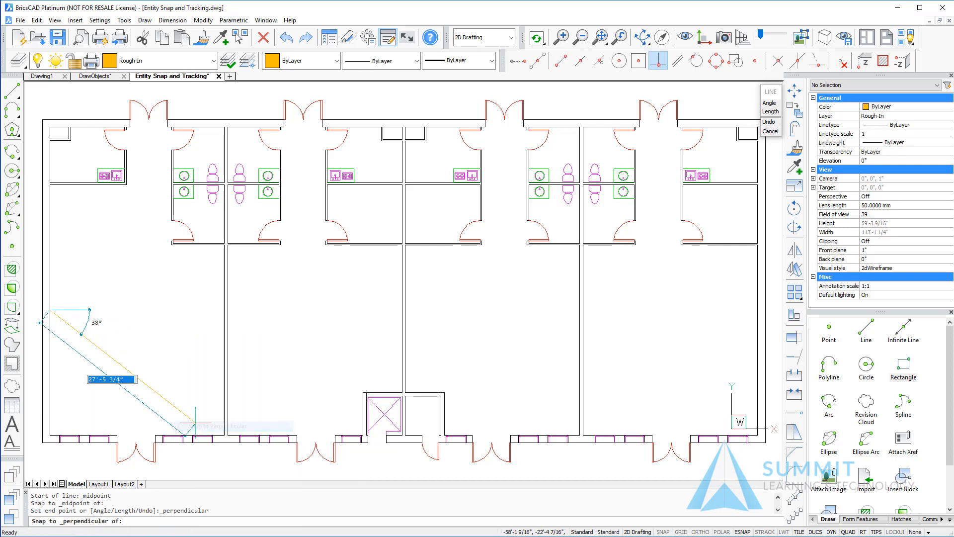
left_click(223, 334)
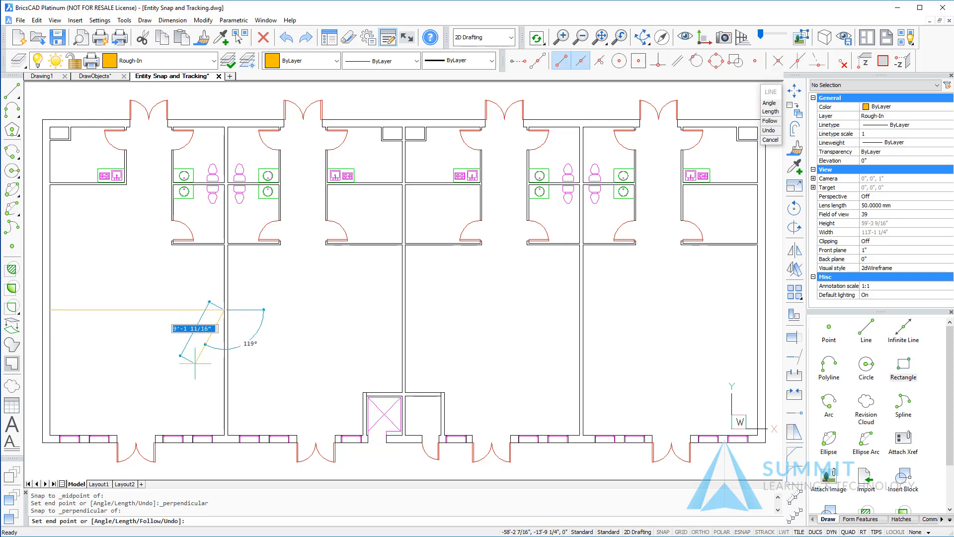
key("Return")
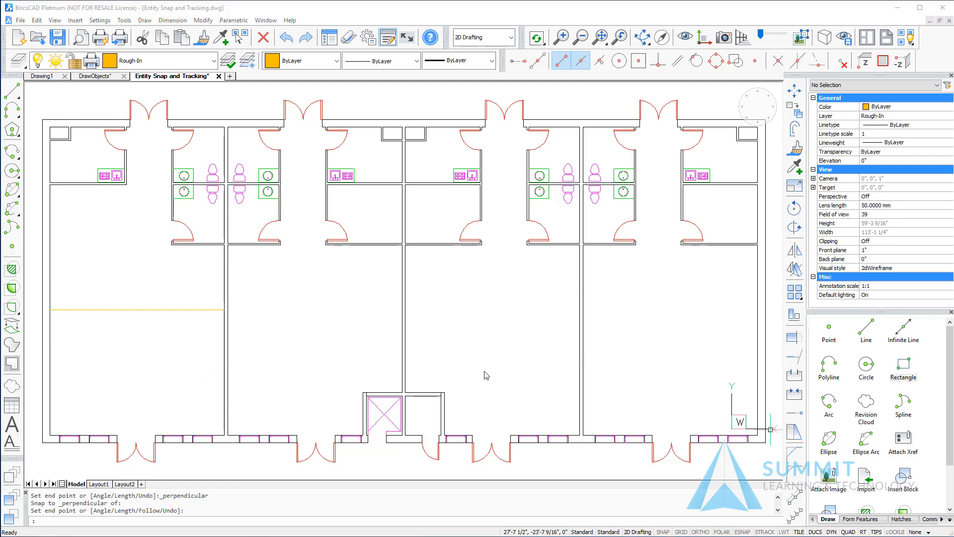
Turn on entity snaps and add Center to the running snap modes.
left_click(742, 532)
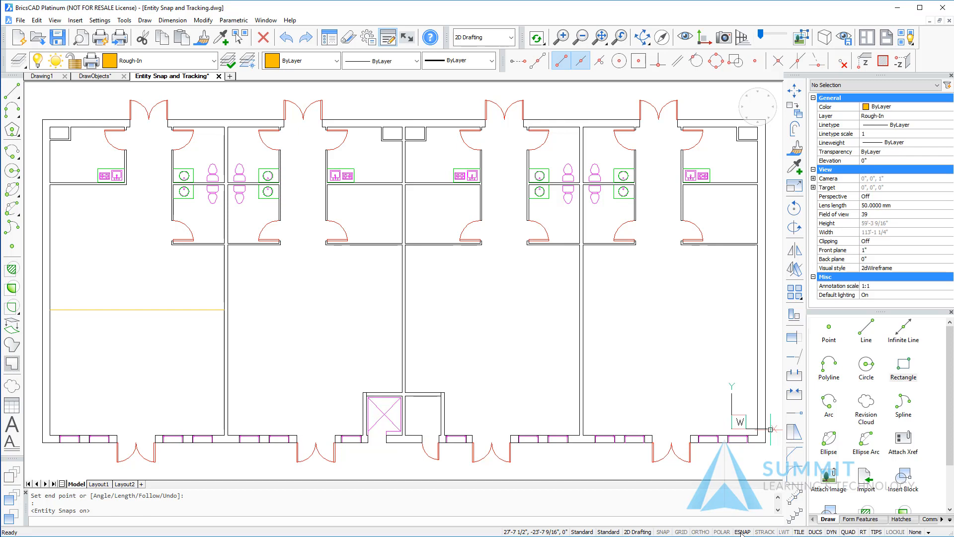
right_click(742, 532)
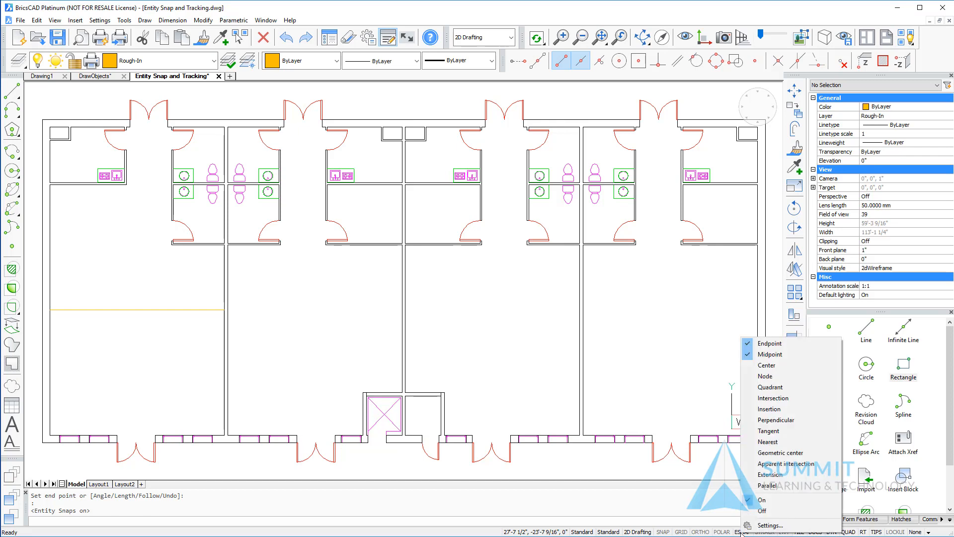
left_click(770, 525)
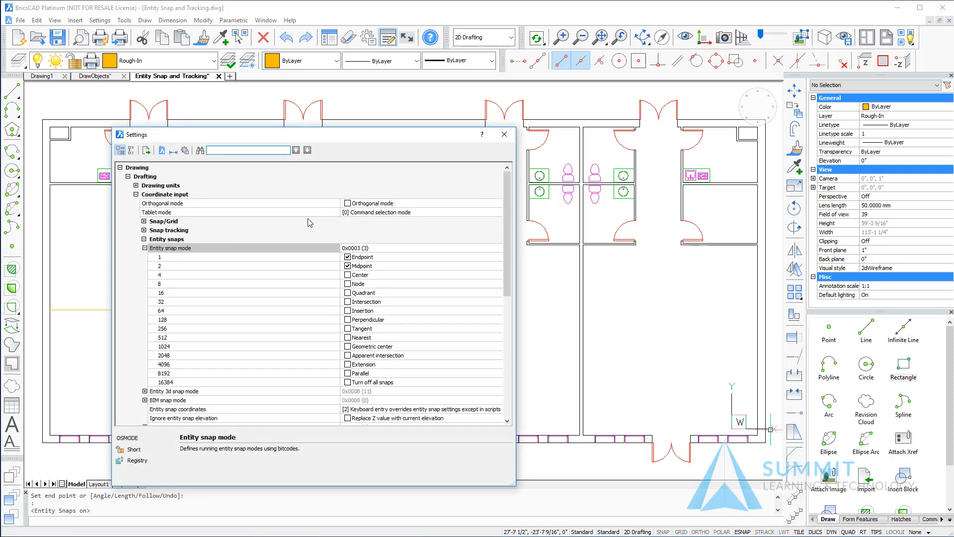
left_click(350, 275)
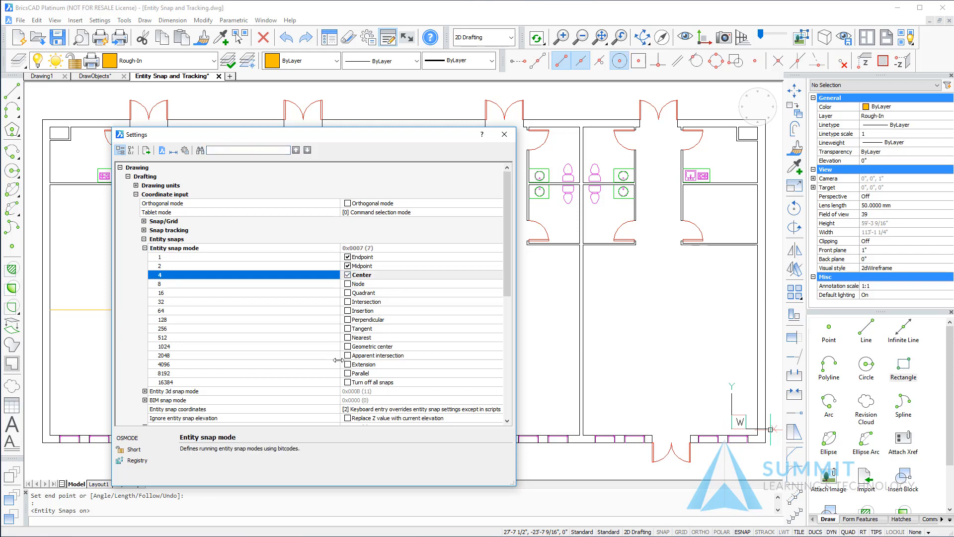
left_click(505, 137)
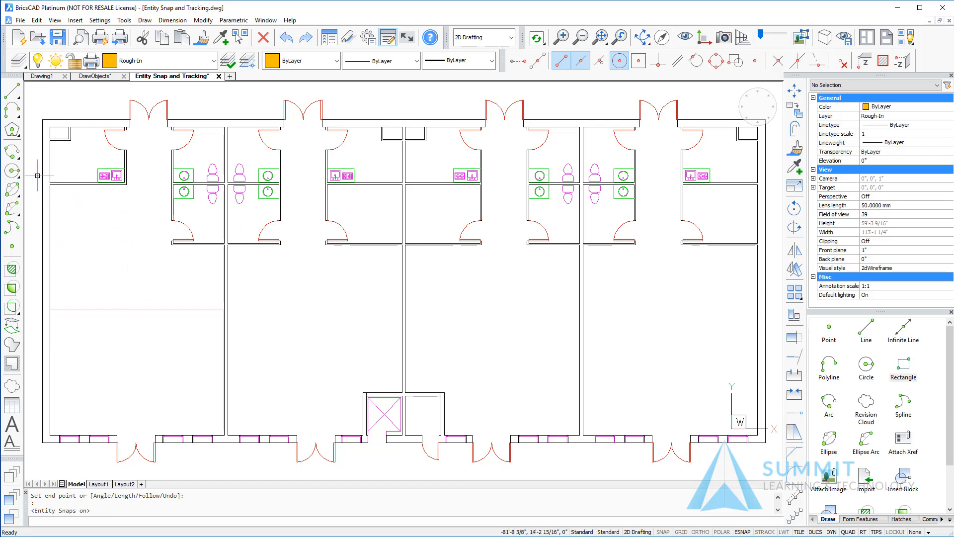
Draw a circle with an 8' radius centred on the midpoint of the horizontal line in the leftmost unit.
left_click(12, 170)
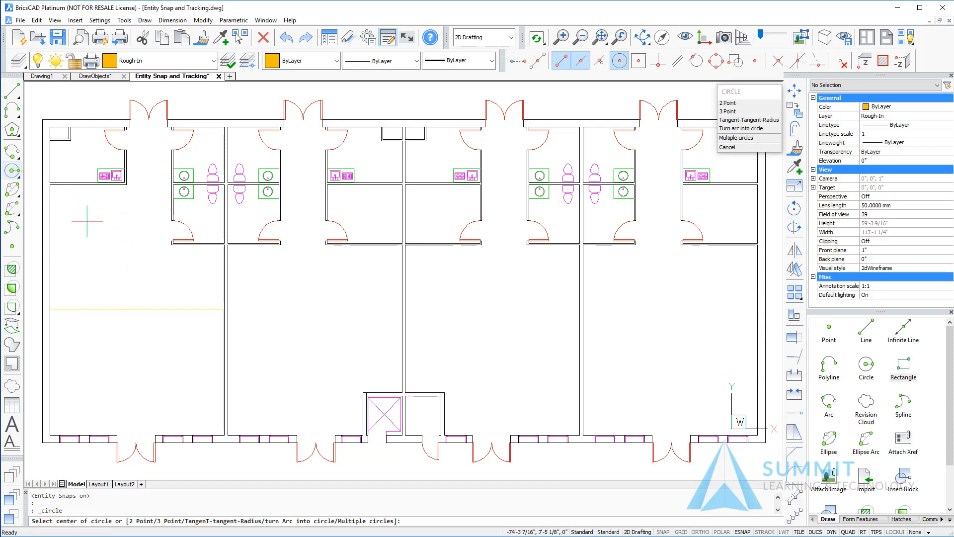
left_click(146, 305)
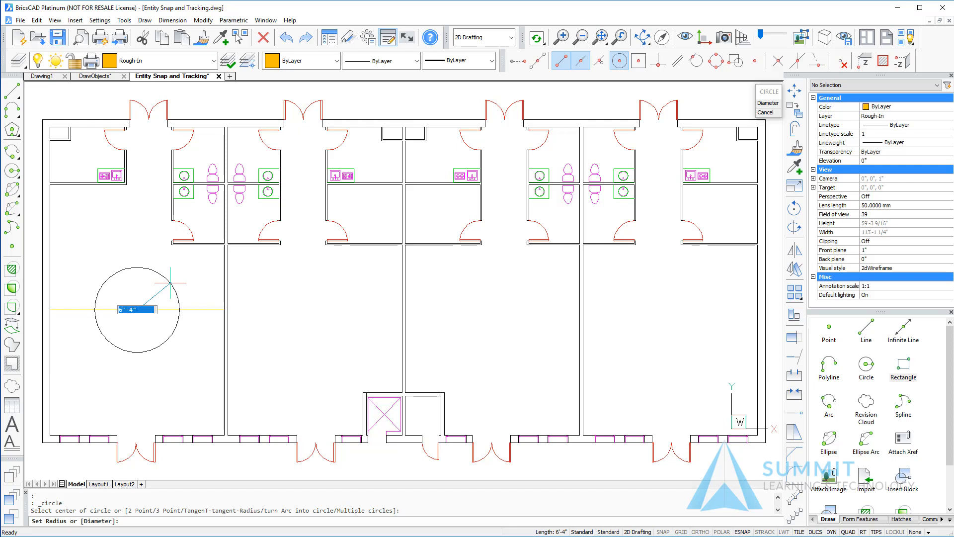
type("8")
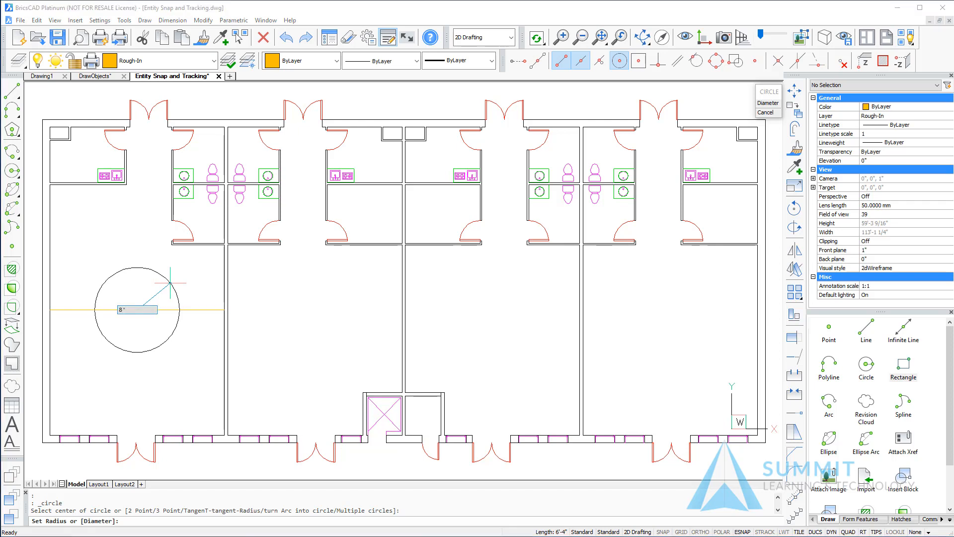
key("Return")
Draw a line between the wall endpoints across the leftmost unit's lower double-door opening.
left_click(12, 91)
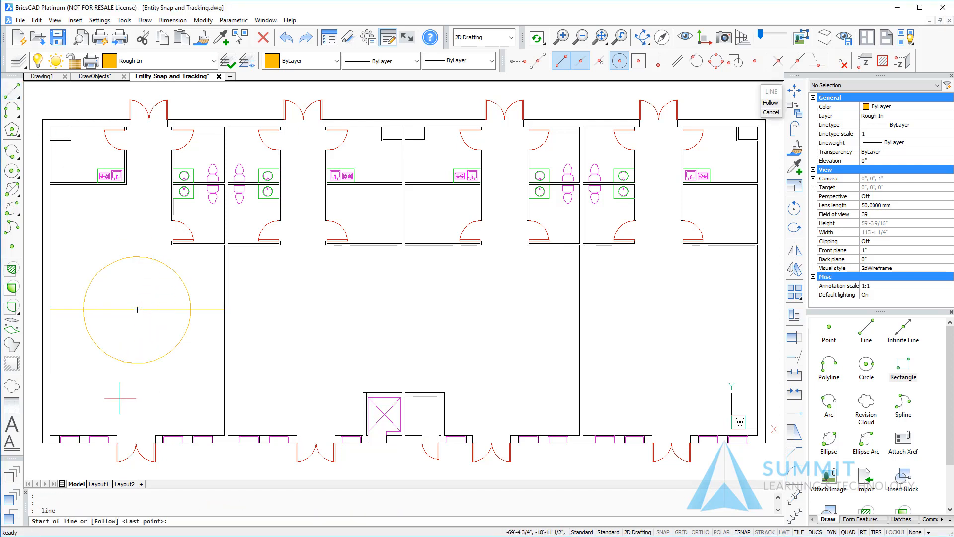
left_click(117, 435)
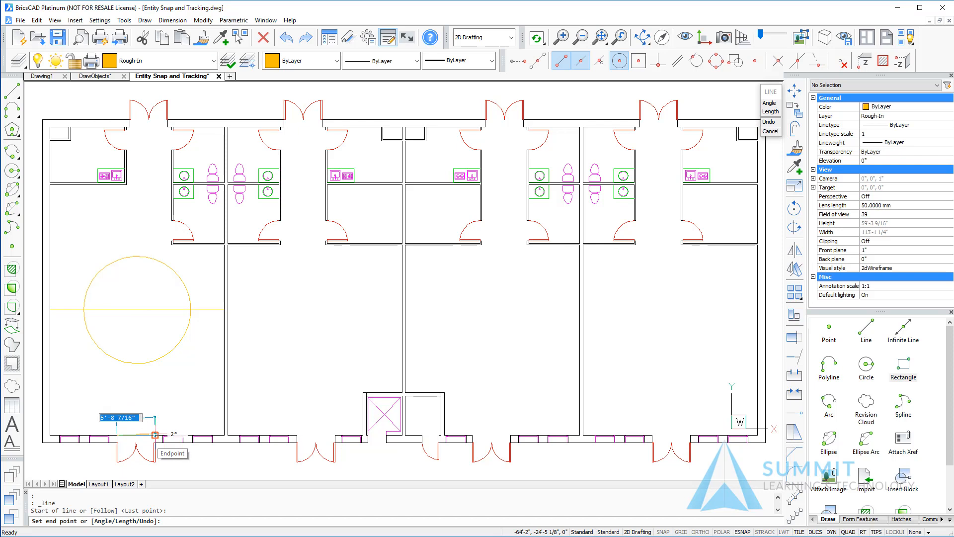
left_click(155, 435)
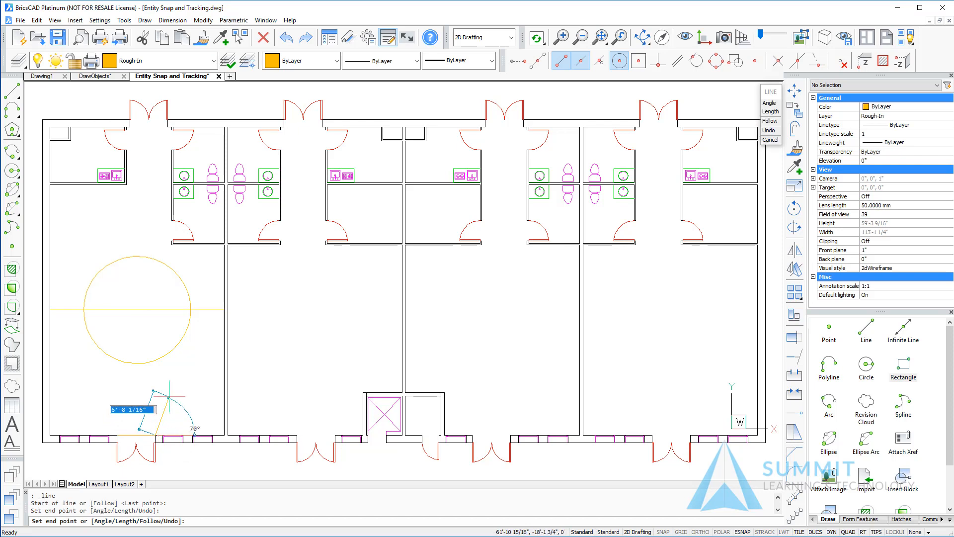
key("Return")
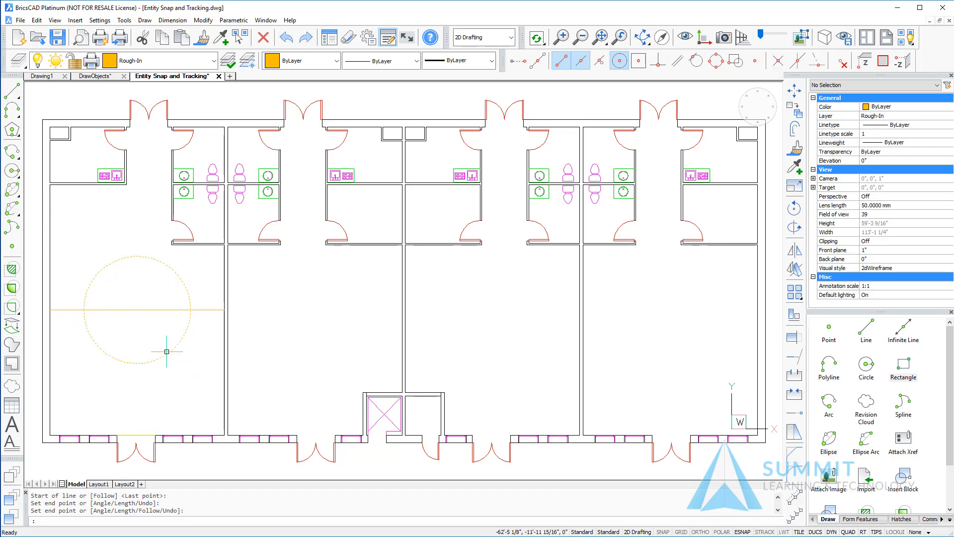
Enable the Quadrant snap and draw a line from the large circle's bottom quadrant perpendicular to the unit's left wall.
right_click(743, 532)
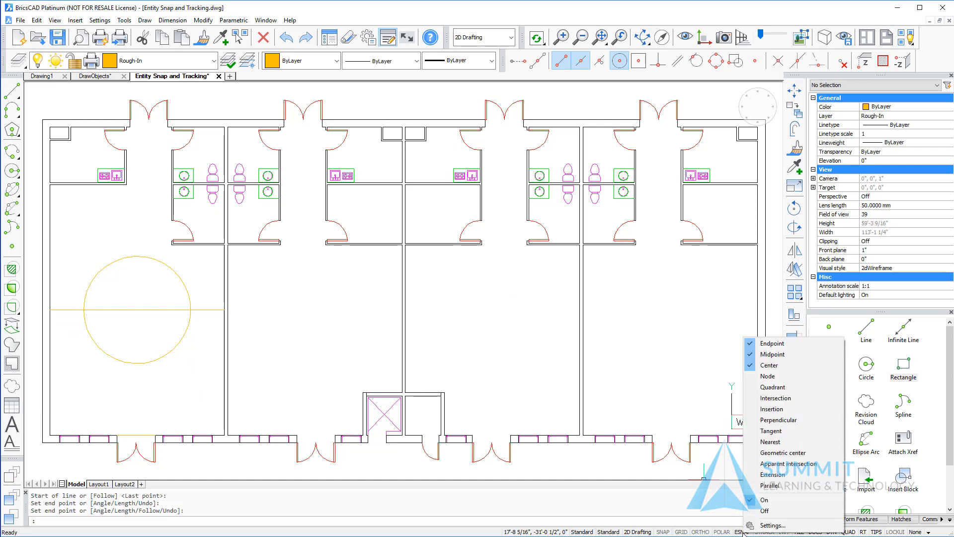
left_click(775, 387)
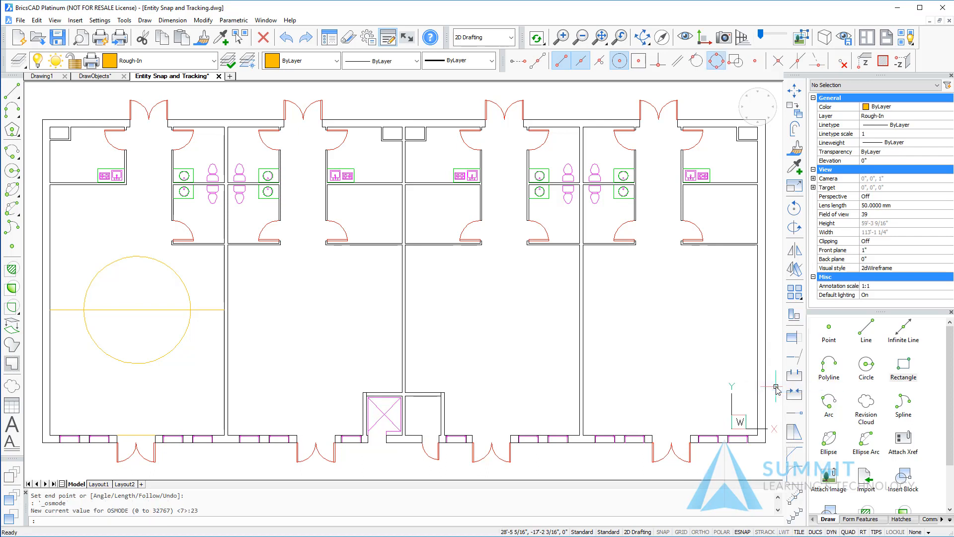
left_click(12, 91)
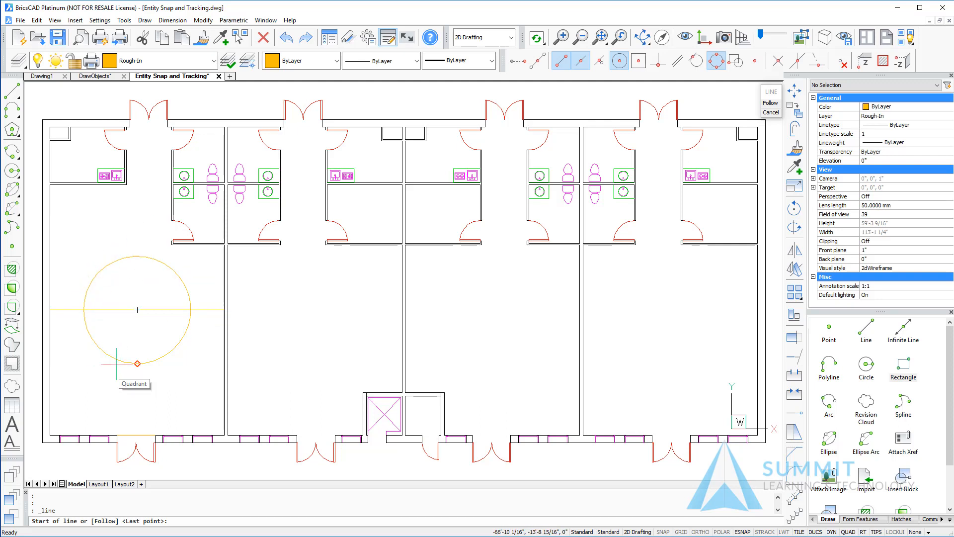
left_click(117, 364)
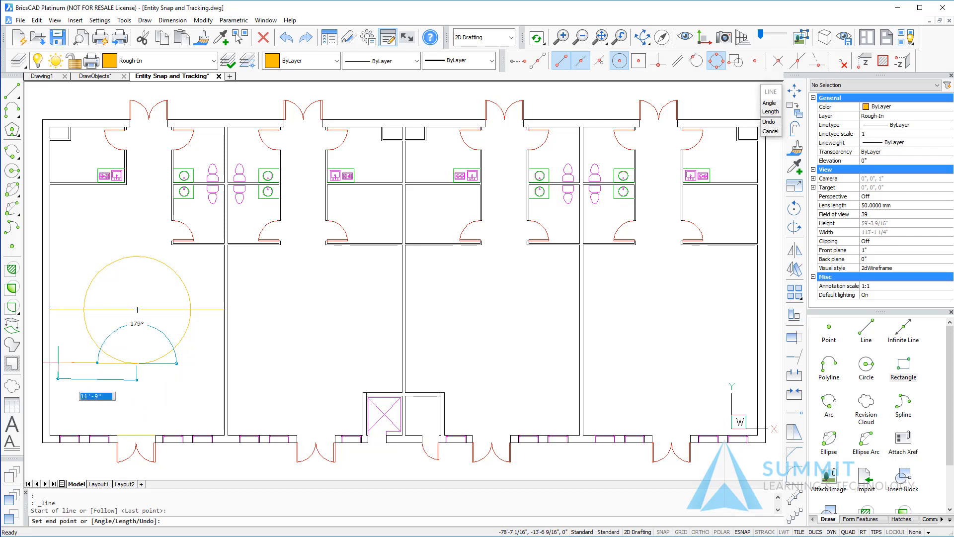
right_click(58, 362, "shift")
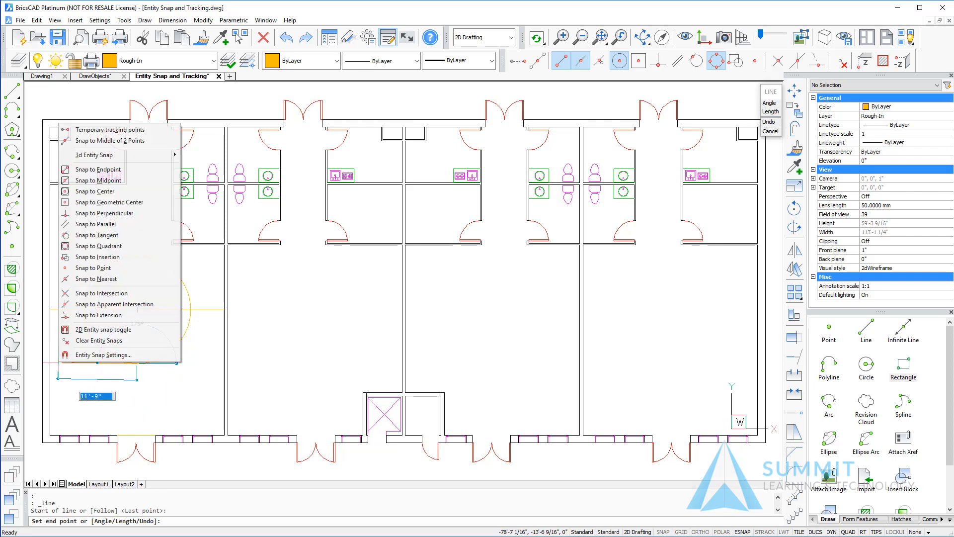
left_click(104, 213)
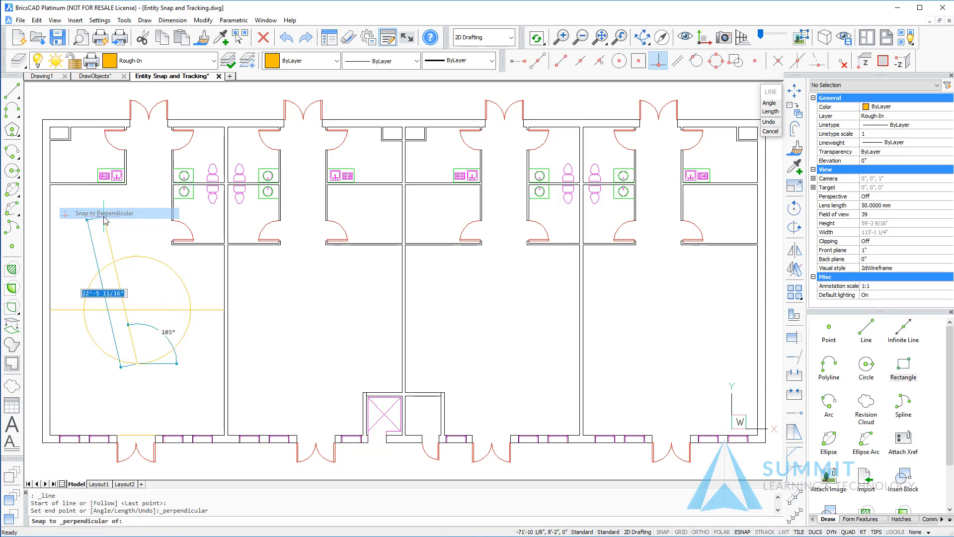
left_click(48, 363)
key("Return")
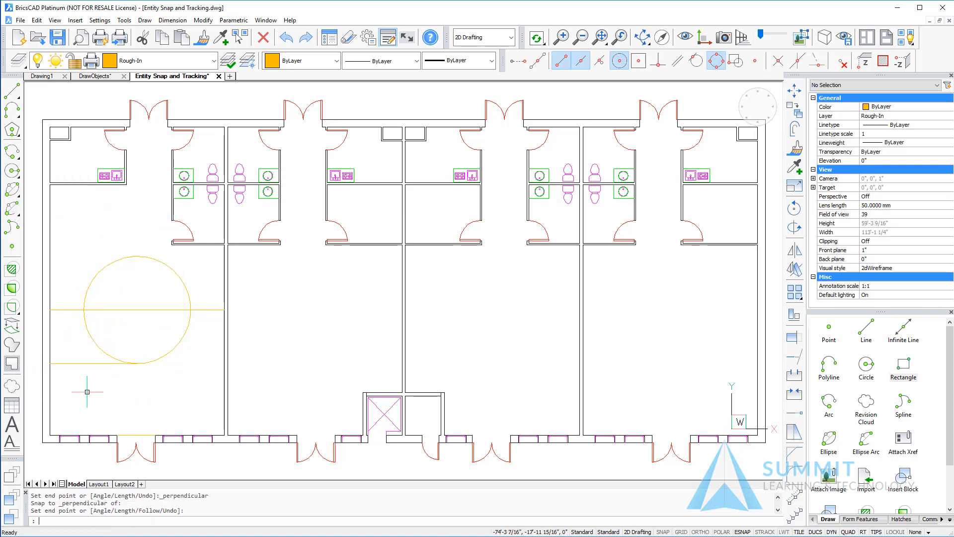
Draw a line from the large circle's top quadrant perpendicular to the unit's left wall.
key("Return")
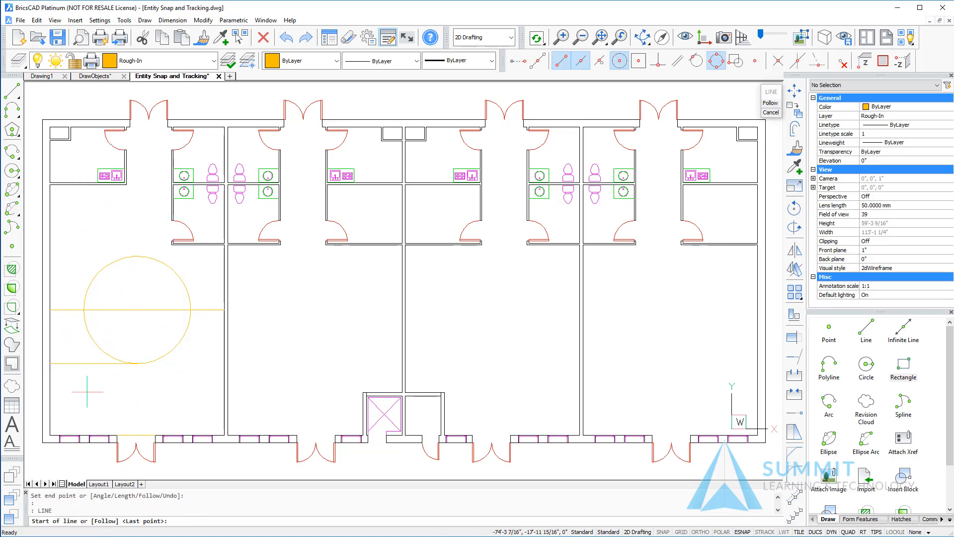
left_click(122, 256)
right_click(80, 250, "shift")
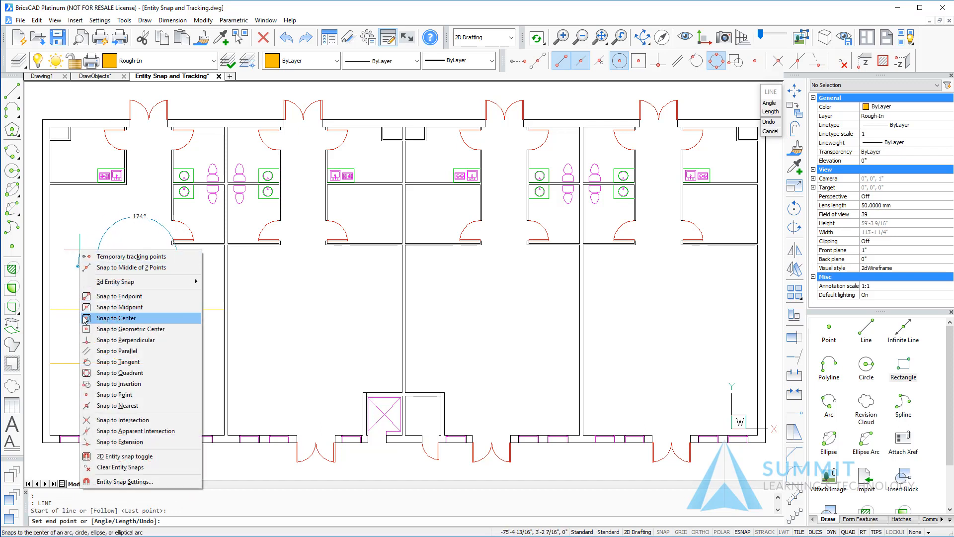
left_click(87, 340)
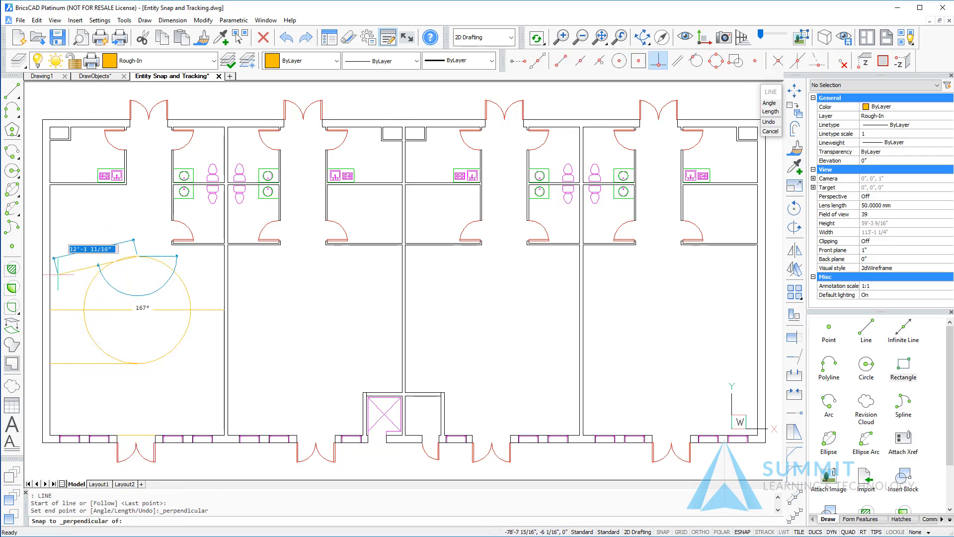
left_click(54, 272)
key("Return")
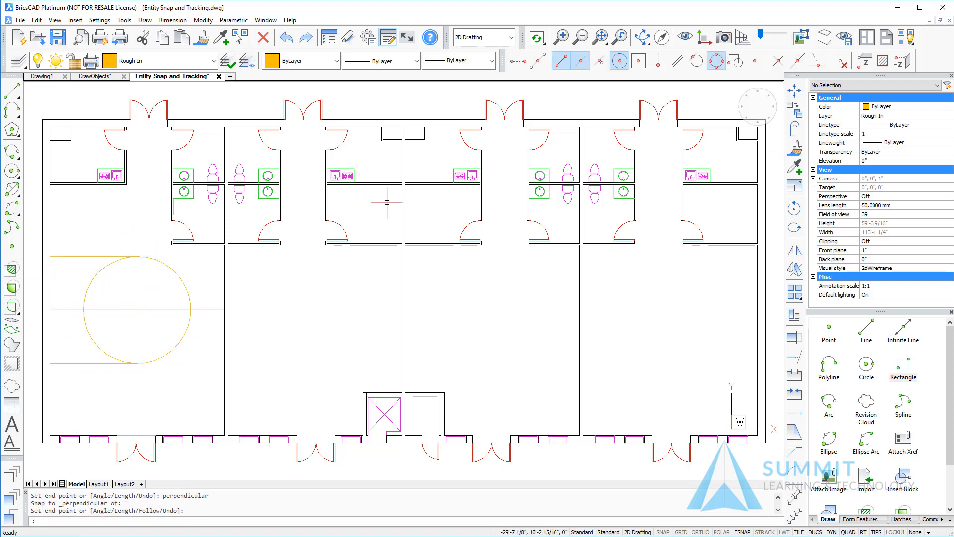
Turn on snap tracking and draw a circle of radius 6" at the tracked centre of the small room below the second unit's kitchen fixtures.
scroll(422, 164, "up", 3)
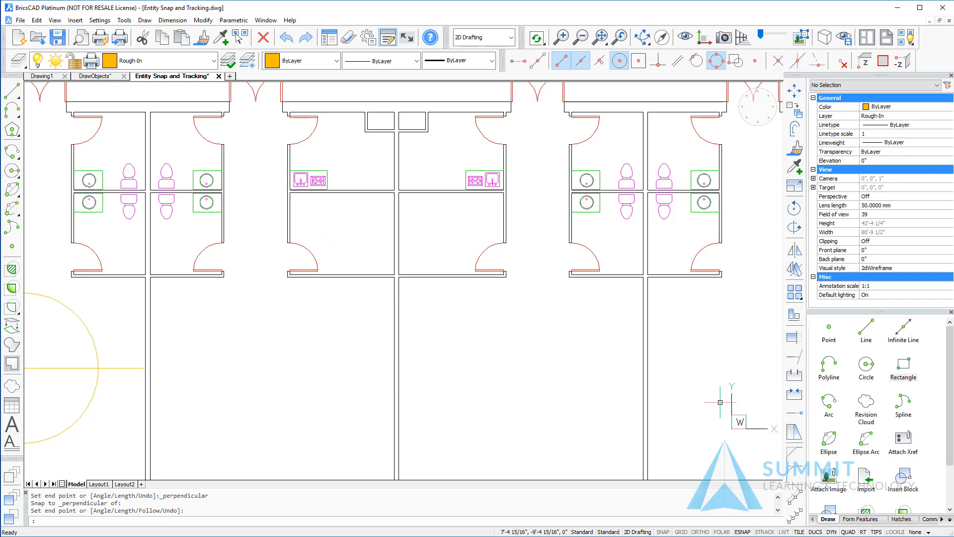
left_click(765, 531)
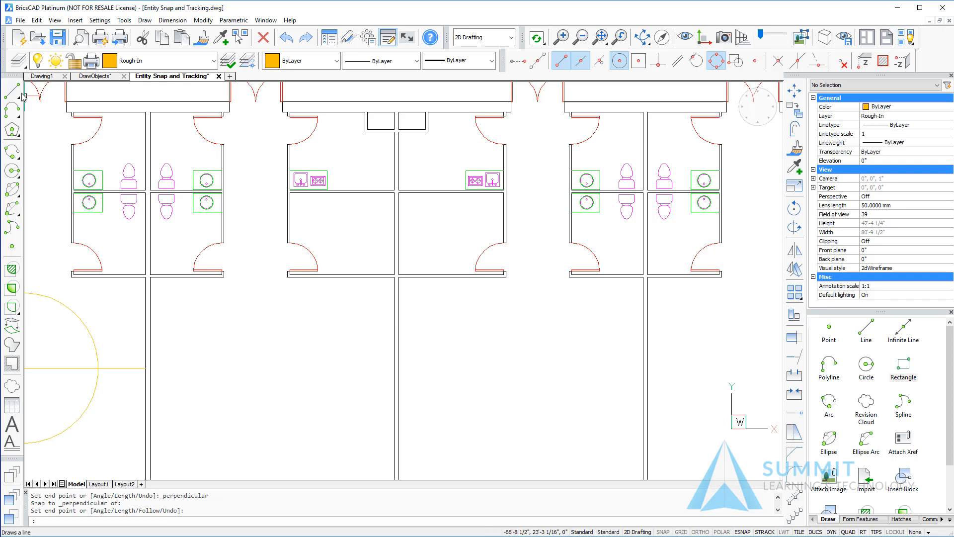
left_click(12, 170)
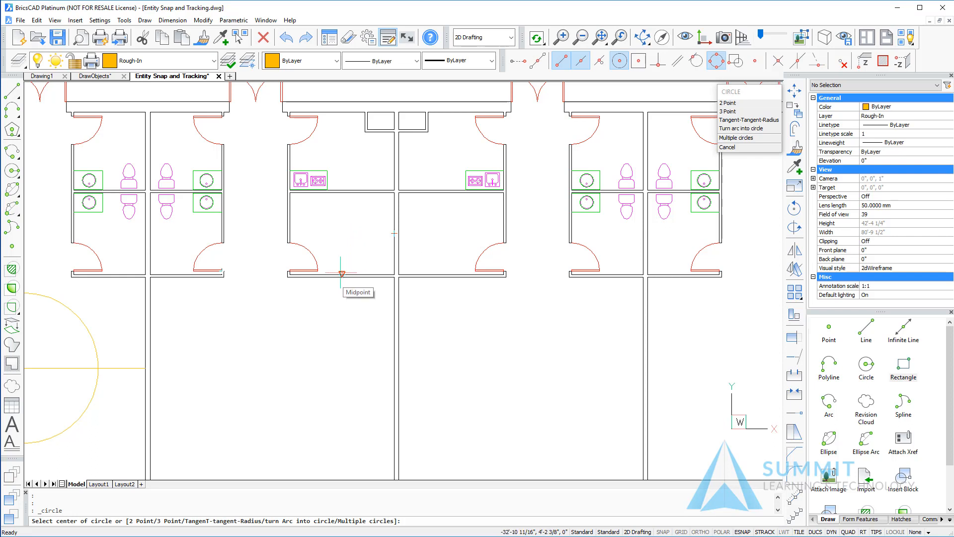
left_click(345, 236)
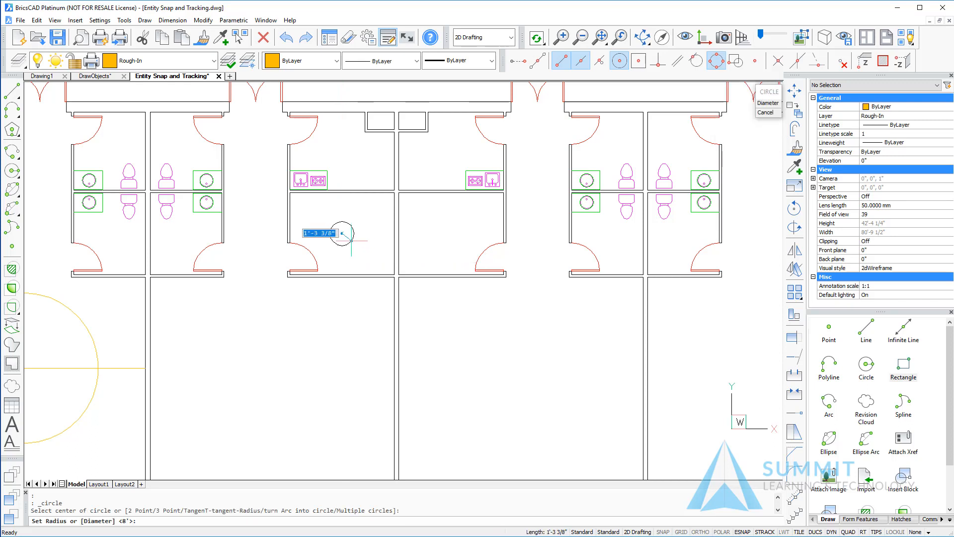
type("6")
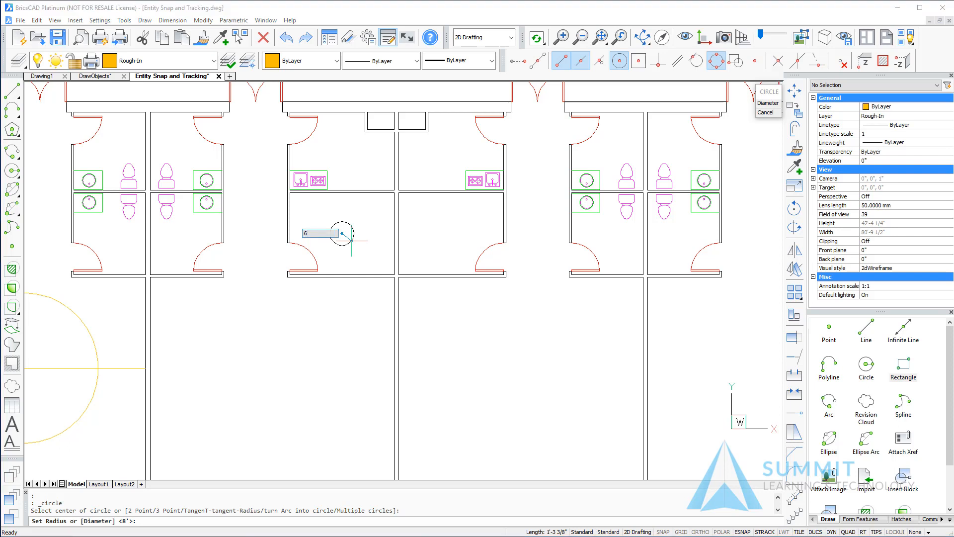
key("Return")
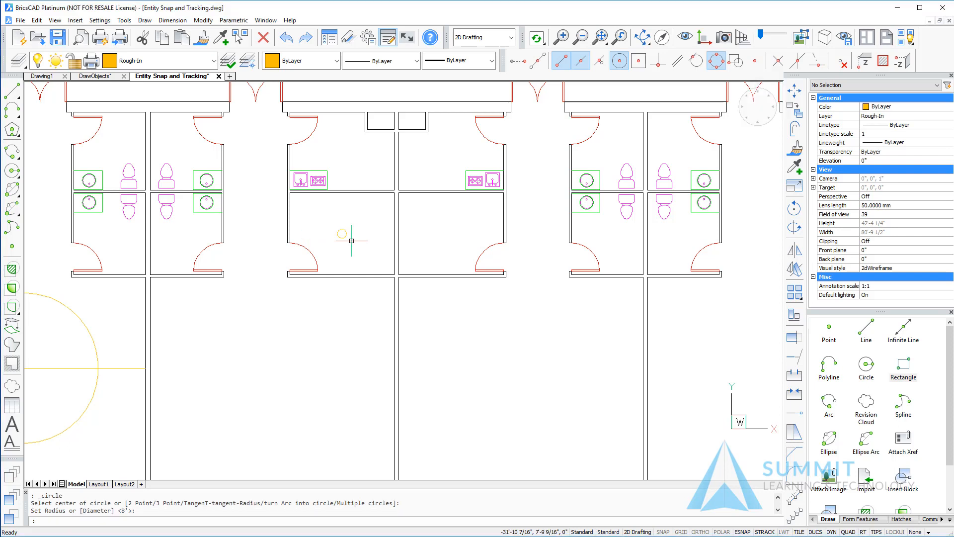